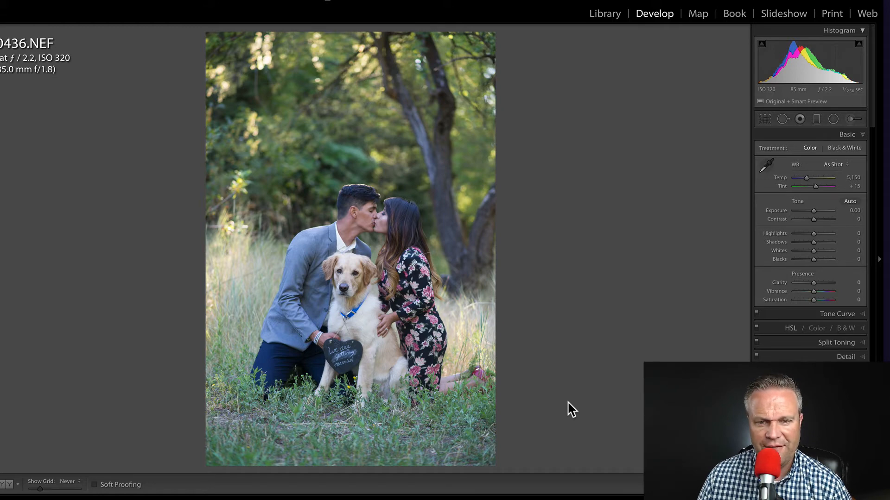
Step: Crop the photo slightly tighter at its original aspect ratio and reposition the image so the couple and dog fill more of the frame
key(r)
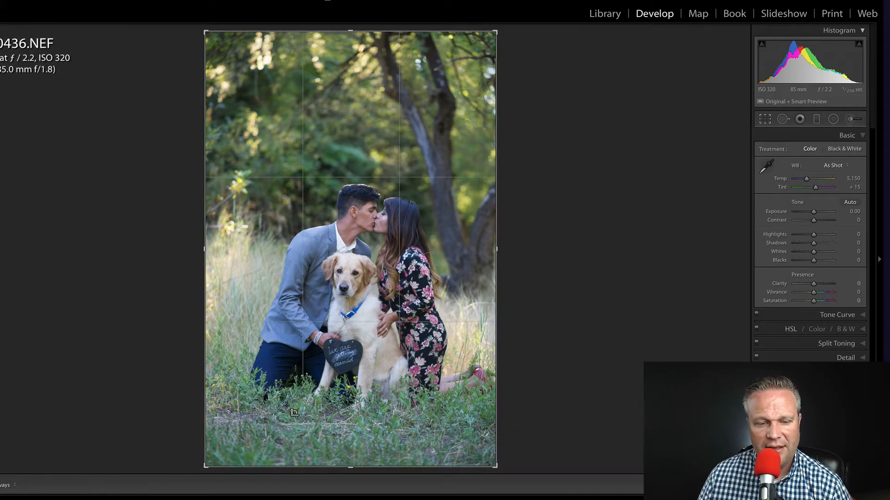
drag(204, 467, 218, 462)
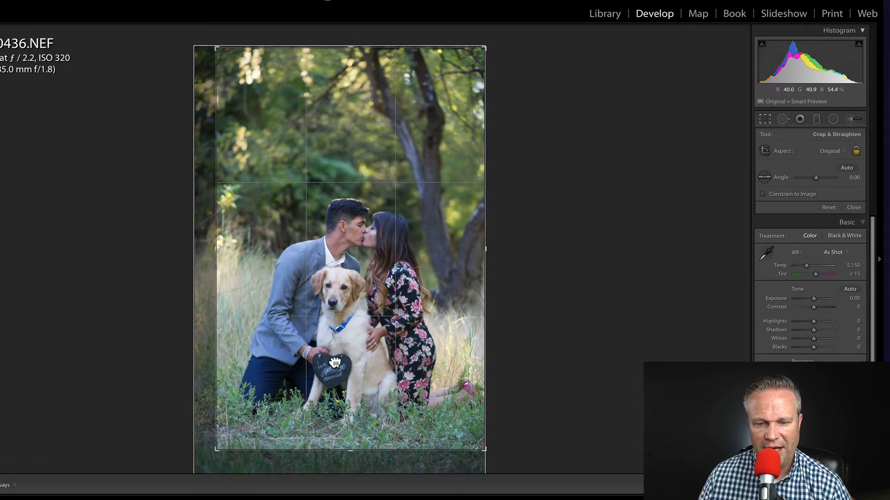
drag(334, 363, 322, 342)
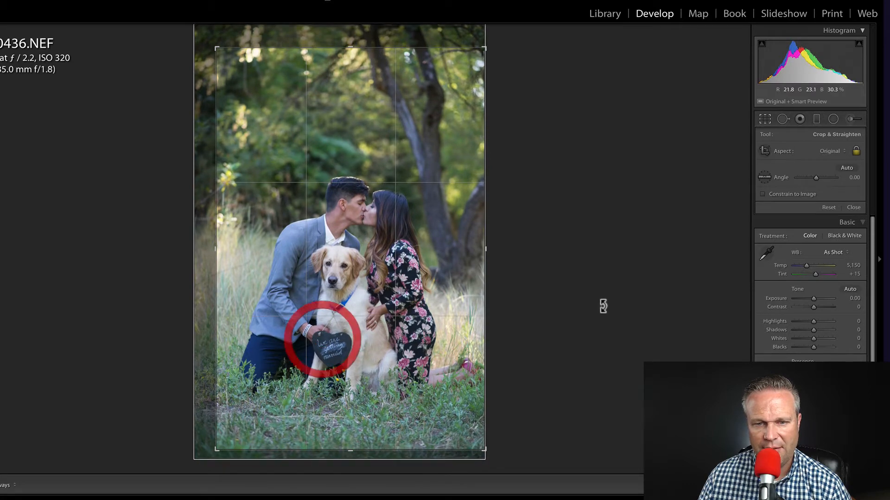
key(Return)
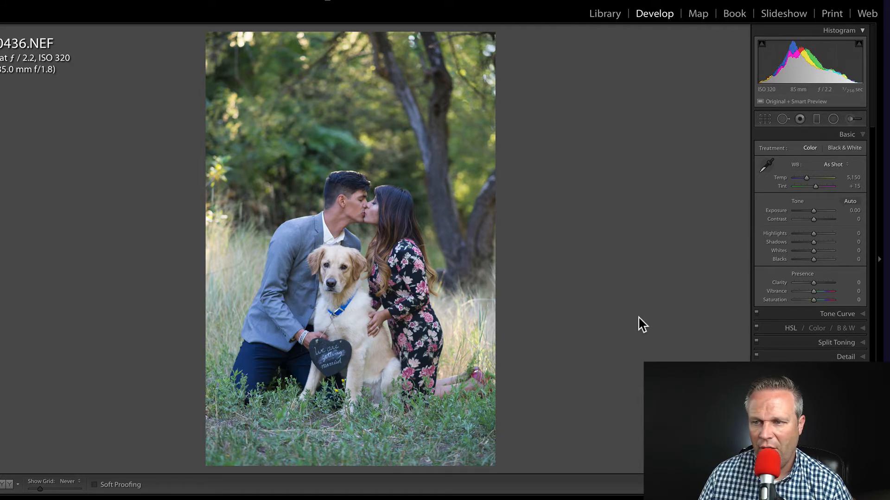
Step: Start from the Auto white balance, warm the temperature to 6,371, and set the exposure to +0.65
click(832, 165)
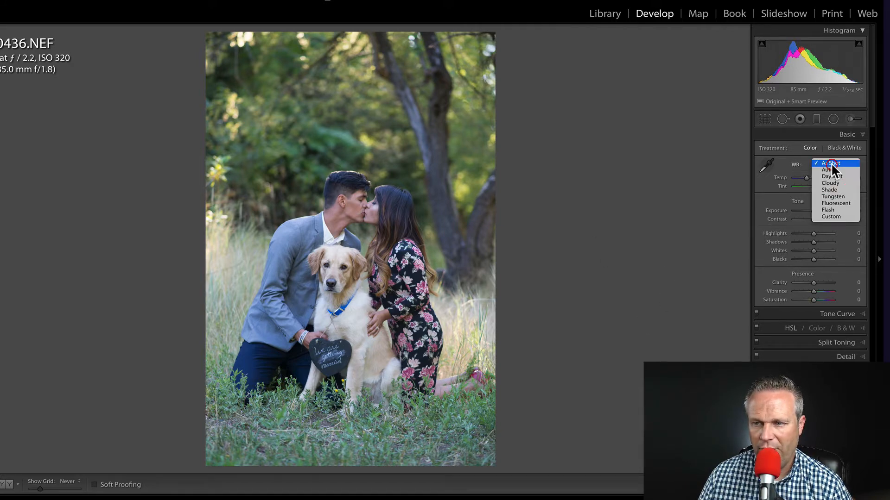
click(834, 170)
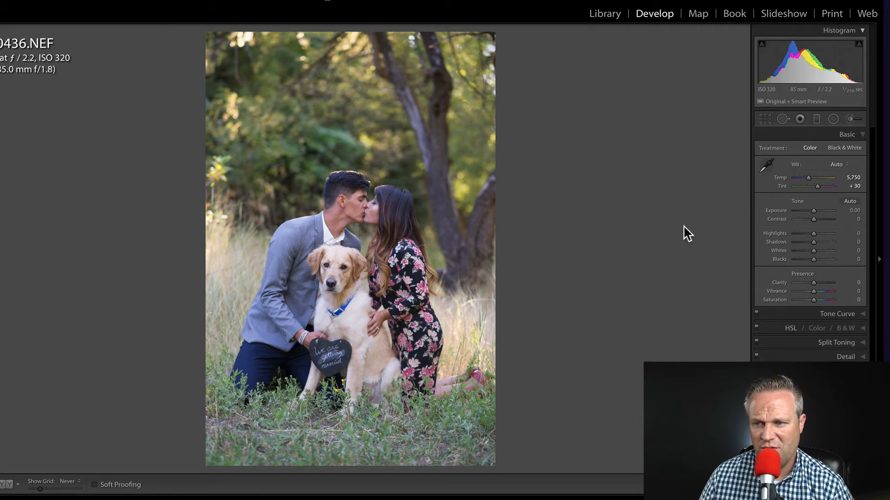
drag(813, 211, 816, 211)
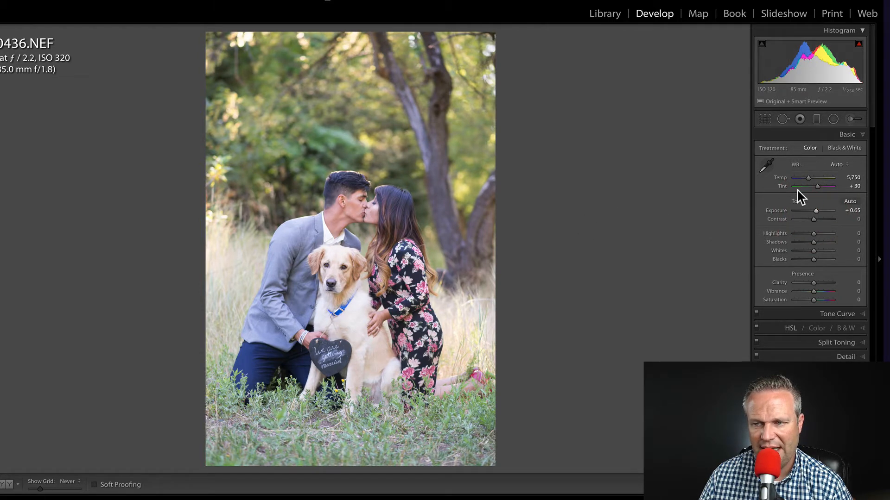
drag(808, 178, 810, 179)
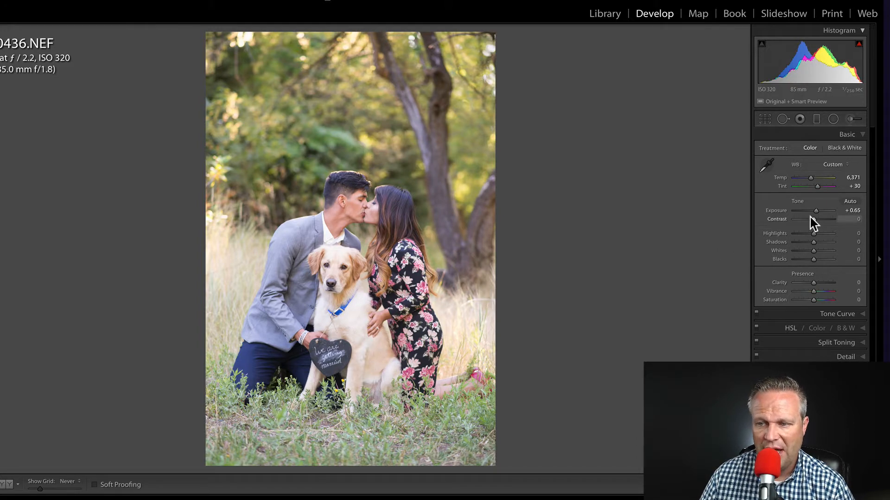
drag(814, 219, 828, 220)
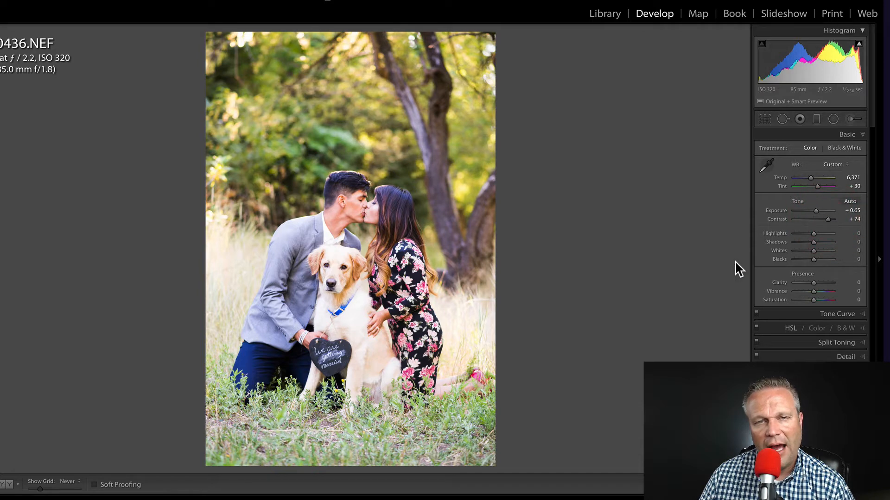
drag(818, 260, 828, 261)
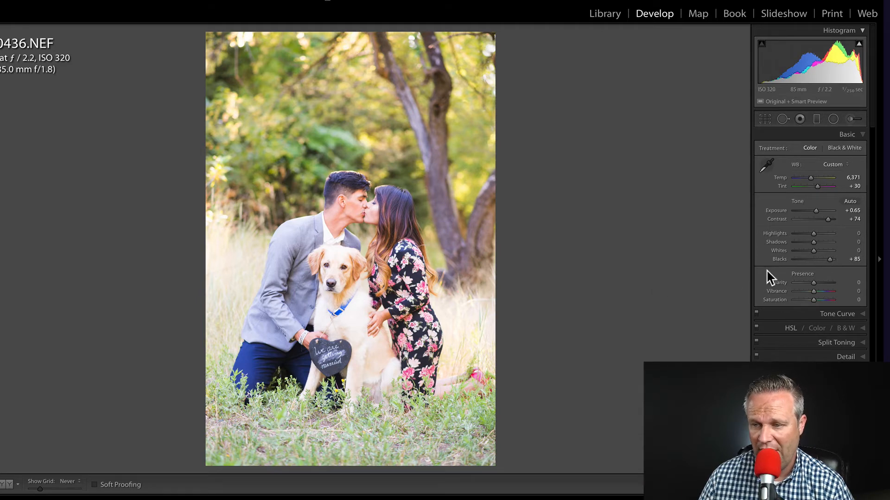
double_click(775, 219)
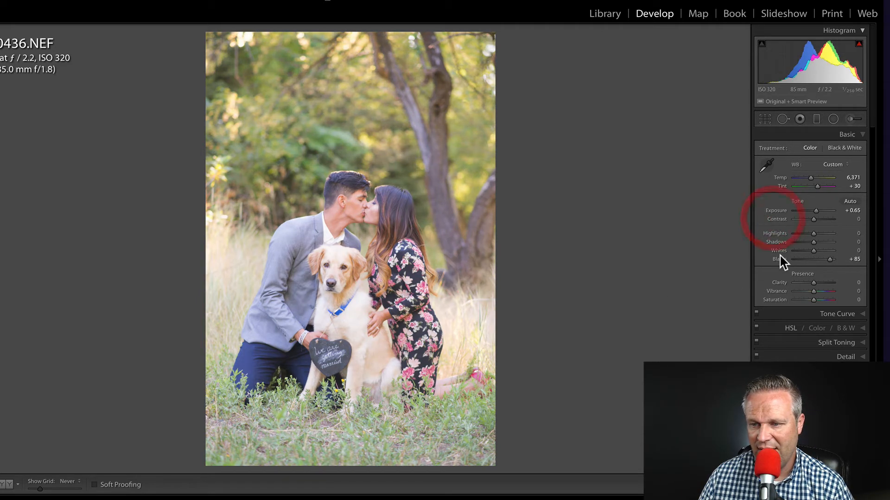
double_click(781, 261)
Step: Adjust the tone with contrast at +34, highlights at -41 and whites at -64, keeping blacks at 0
drag(814, 220, 819, 220)
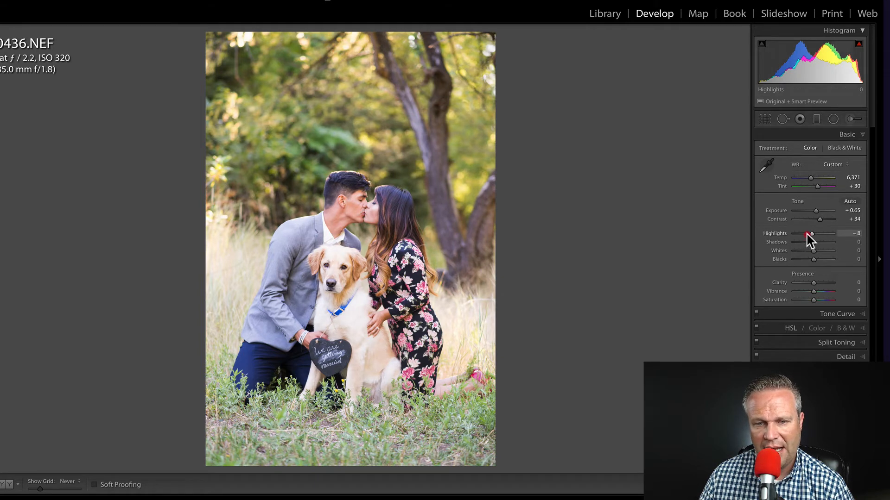
drag(808, 239, 806, 257)
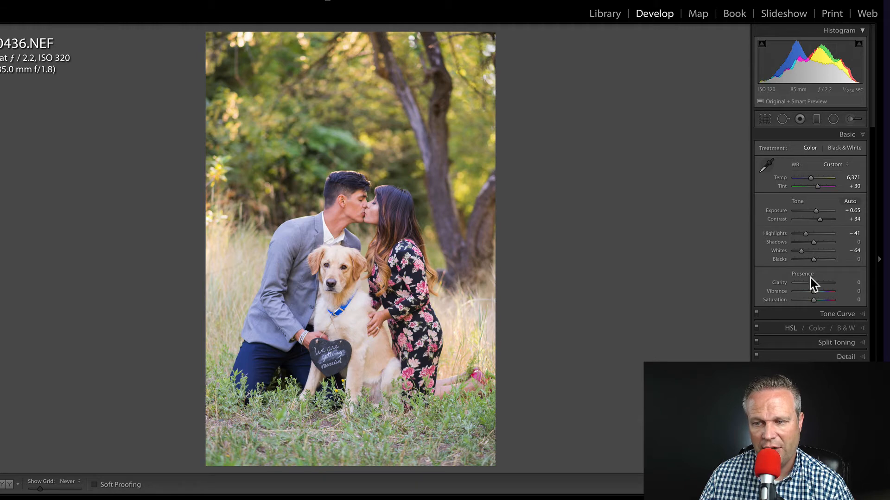
drag(812, 259, 779, 266)
double_click(778, 261)
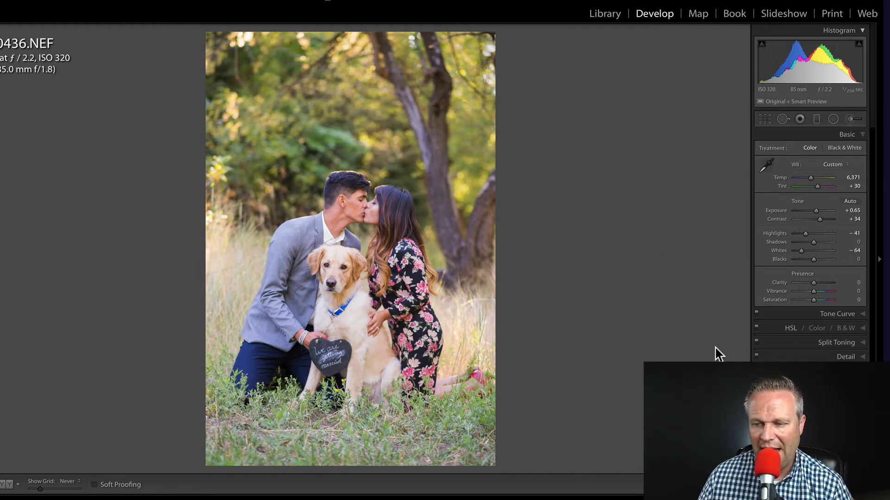
Step: Enable lens profile corrections for the Nikon lens, toggling them off and on to compare, and return to the basic adjustments
click(828, 371)
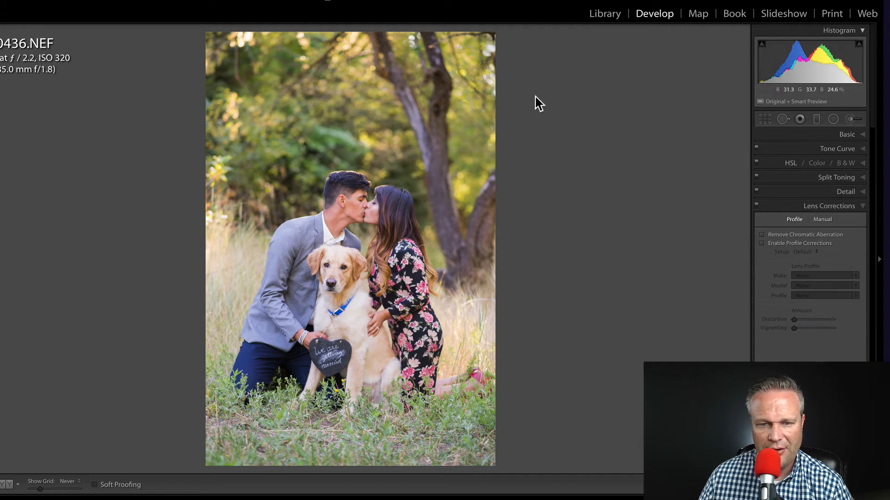
click(798, 244)
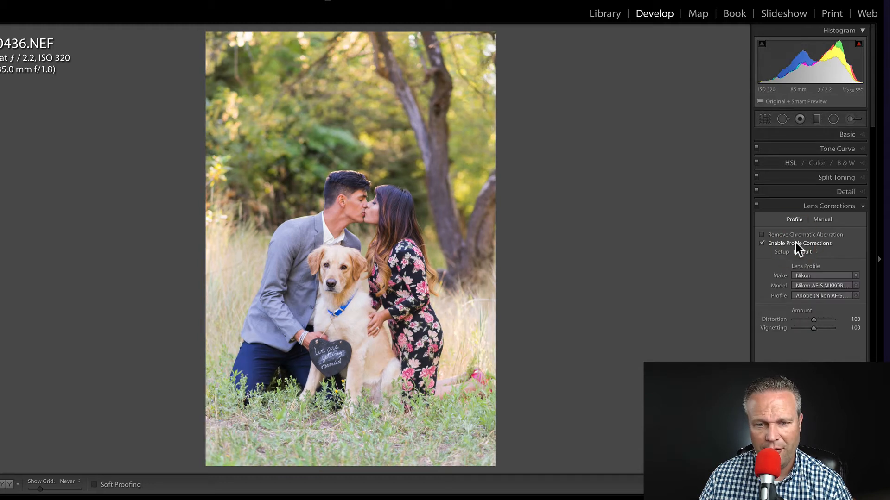
click(796, 246)
click(796, 246)
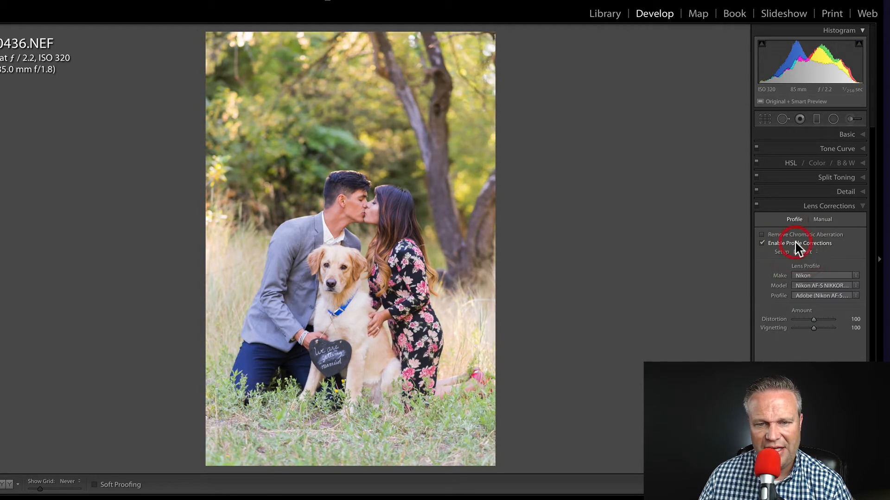
click(796, 245)
click(796, 244)
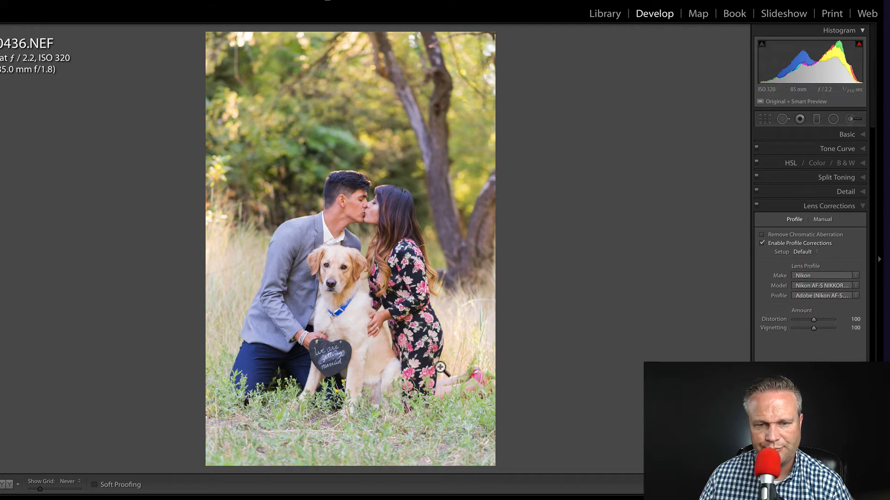
click(807, 136)
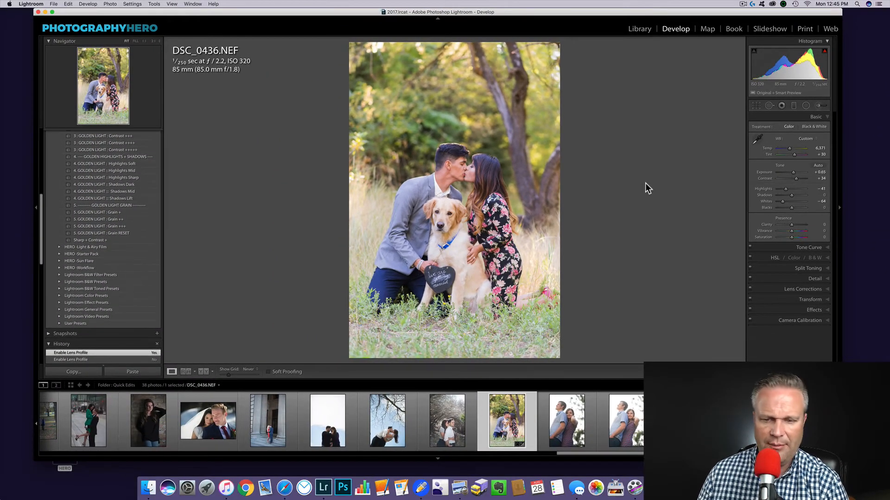
Step: Create a virtual copy of the edited photo and reset all develop settings on that copy
key(super+apostrophe)
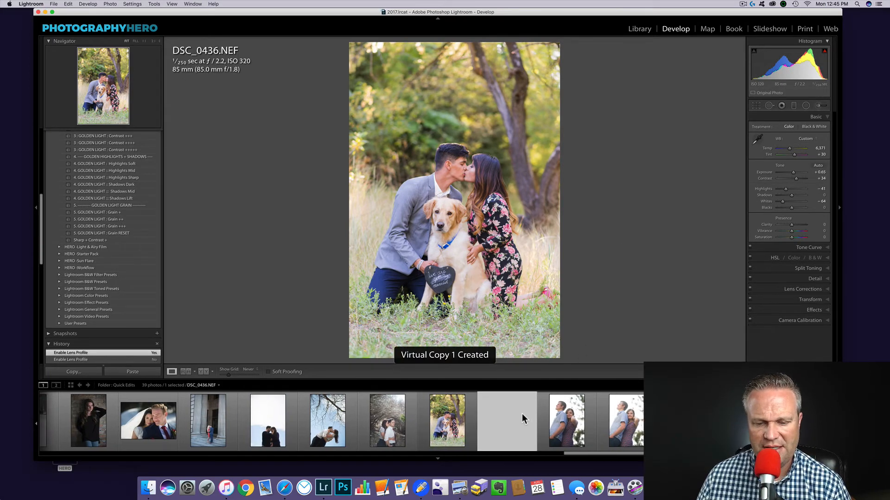
click(450, 425)
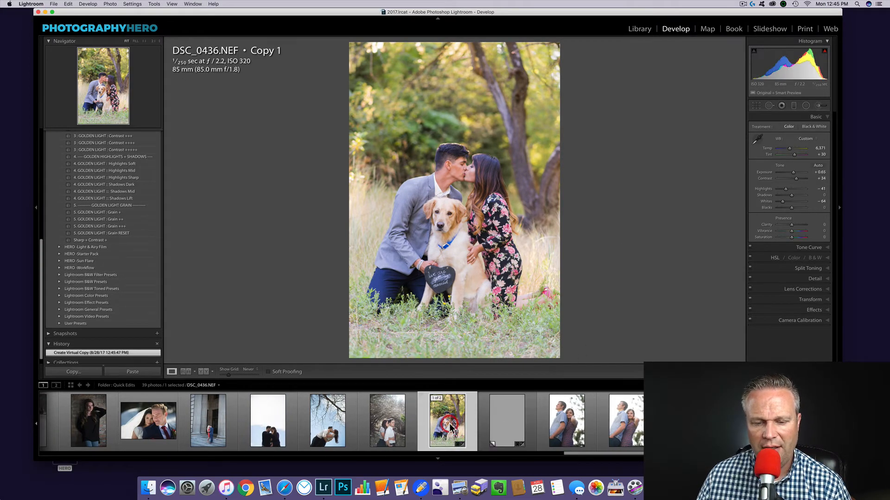
click(504, 423)
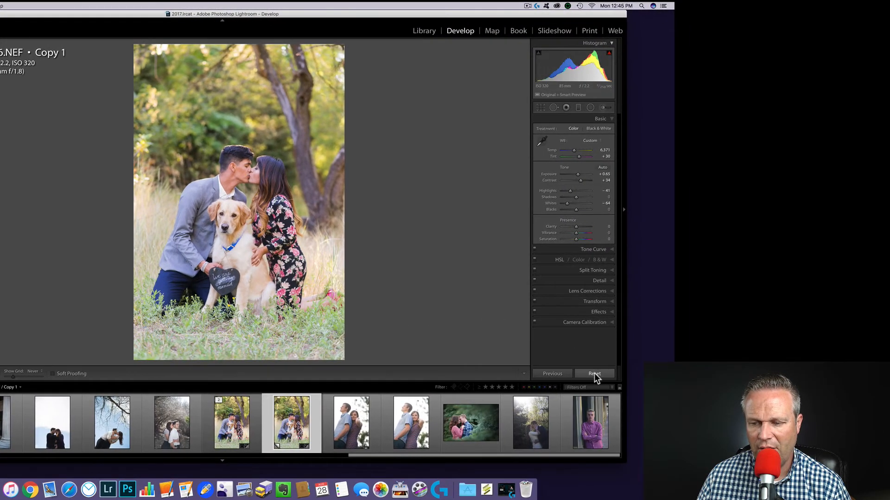
click(594, 373)
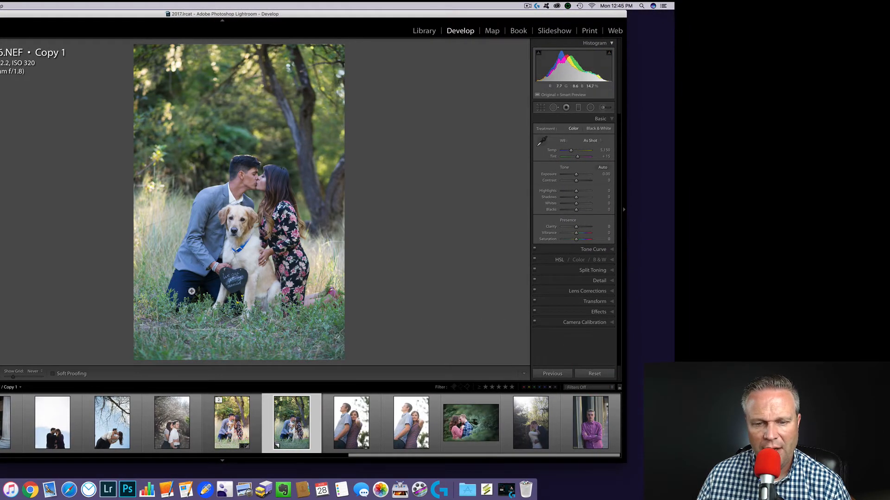
Step: Synchronize only the crop, straighten angle and aspect ratio from the edited photo to the virtual copy, and compare the two versions
click(232, 424)
shift+click(291, 423)
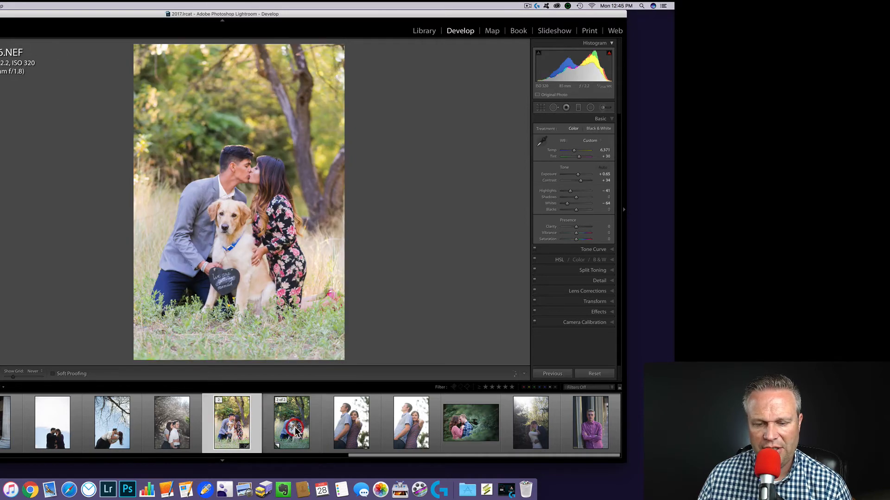
click(561, 375)
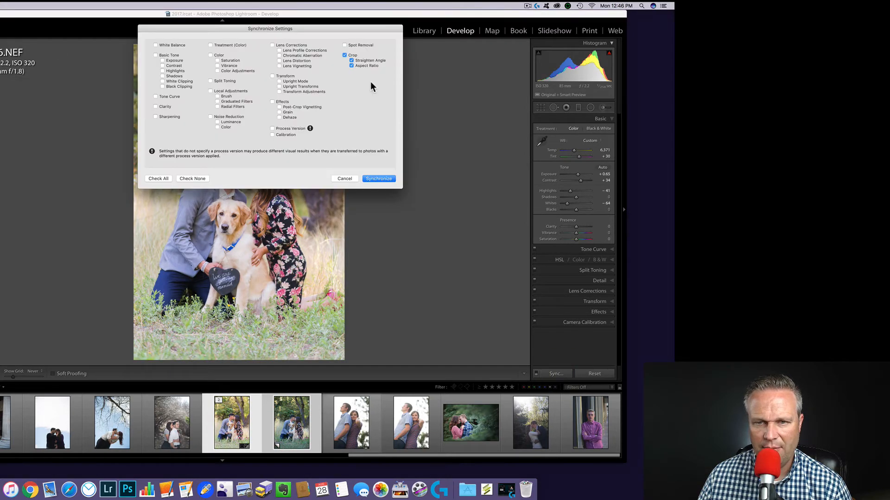
click(378, 179)
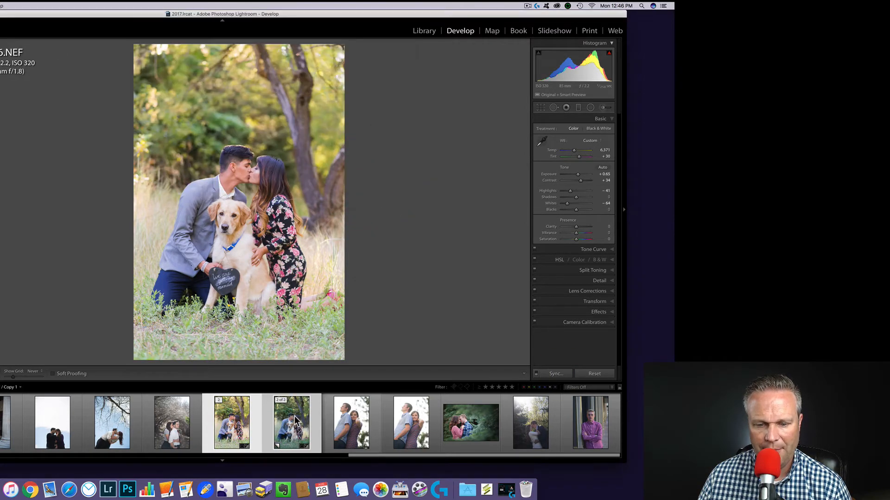
click(222, 416)
click(277, 424)
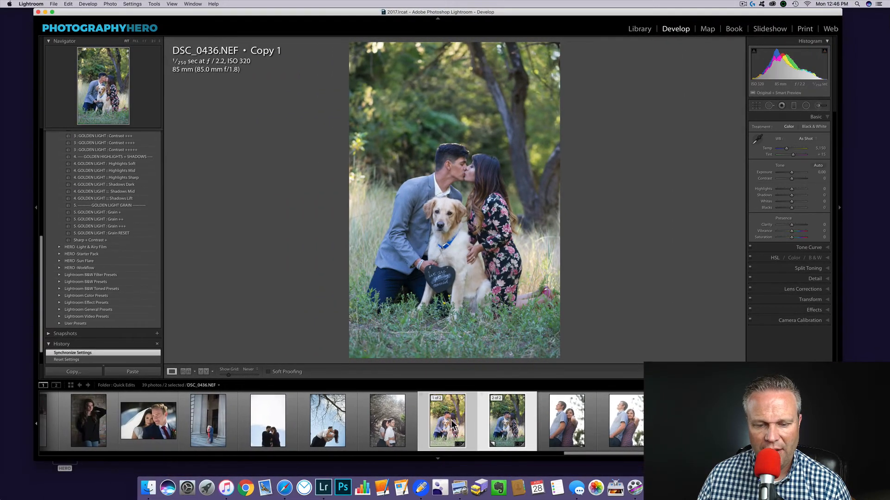
click(440, 423)
click(505, 426)
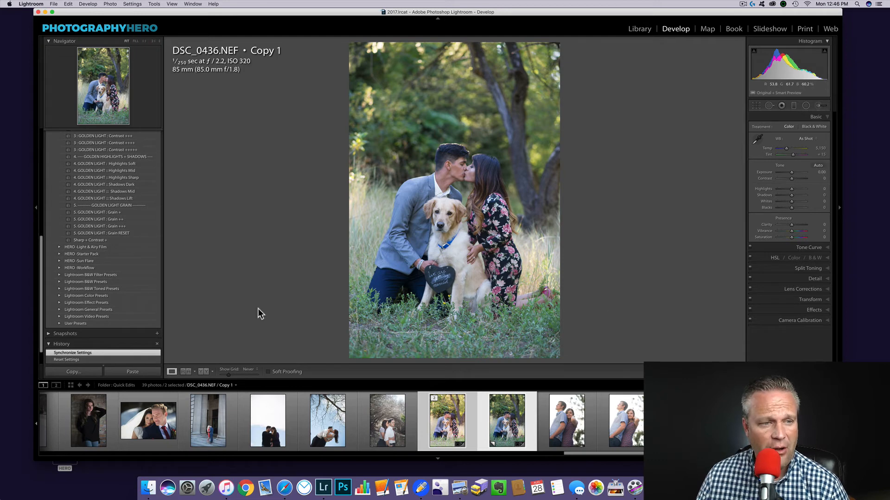
Step: Apply the Golden Light presets GL : Start, Lens Correction 100% On and Hero GL 01 to the virtual copy, comparing the lens correction variants
scroll(96, 279, up, 10)
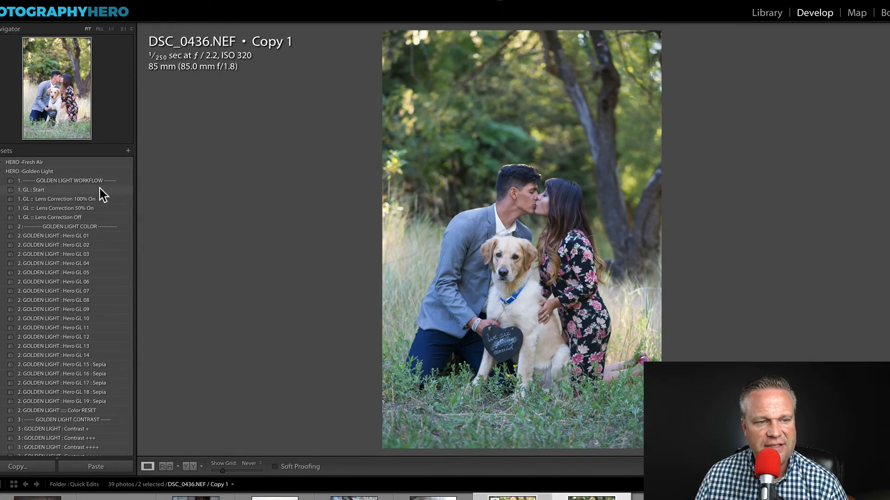
click(87, 188)
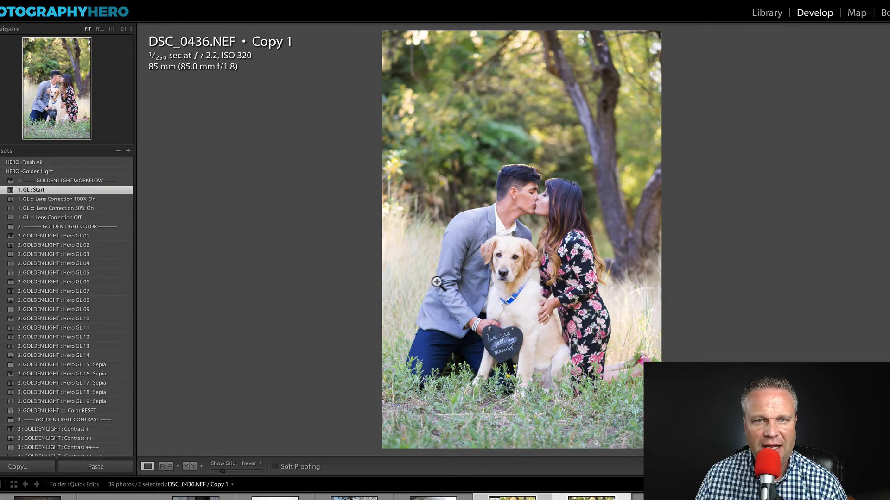
click(106, 199)
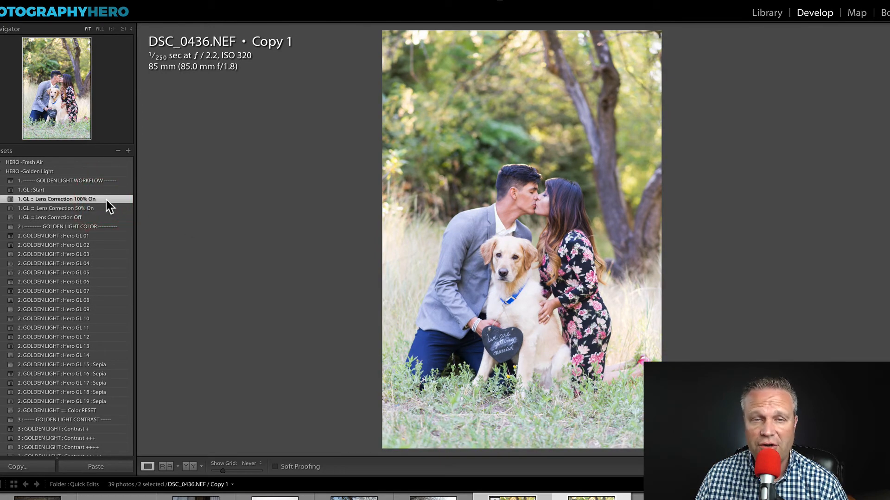
click(103, 207)
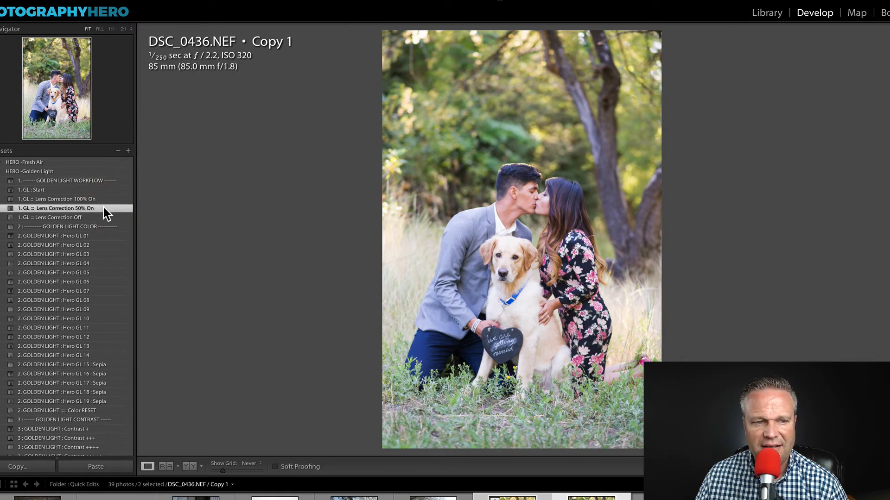
click(101, 216)
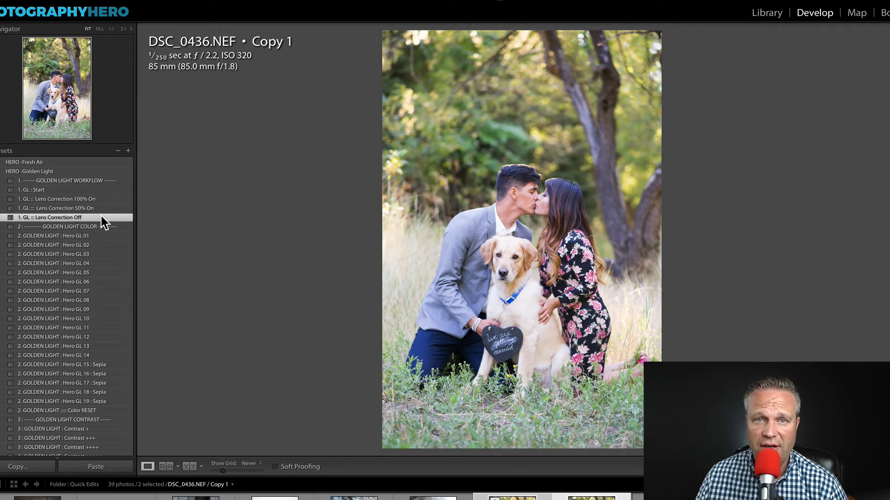
click(103, 200)
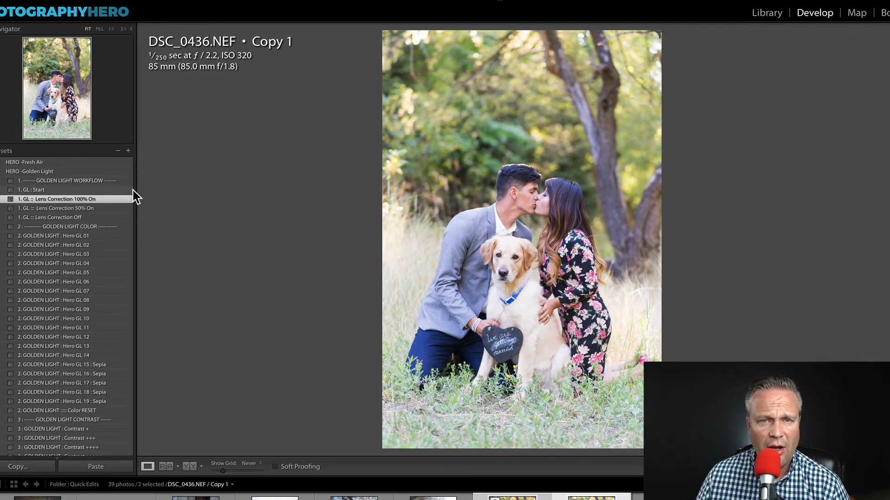
click(89, 238)
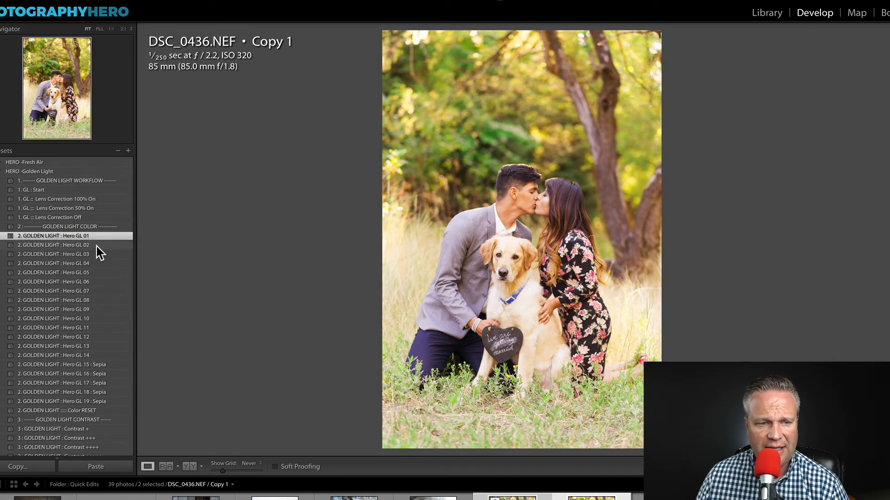
Step: Try the Golden Light color presets Hero GL 02 through Hero GL 14 on the virtual copy and settle on Hero GL 03
click(97, 247)
click(99, 255)
click(100, 263)
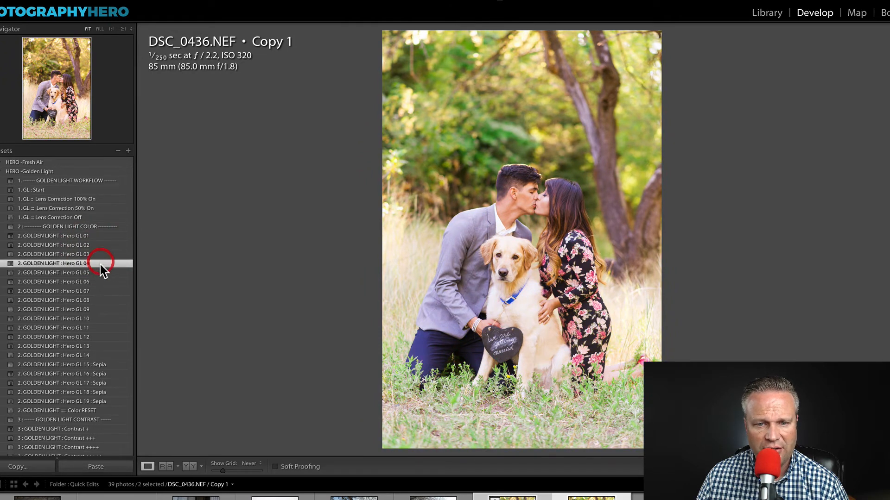
click(99, 273)
click(98, 281)
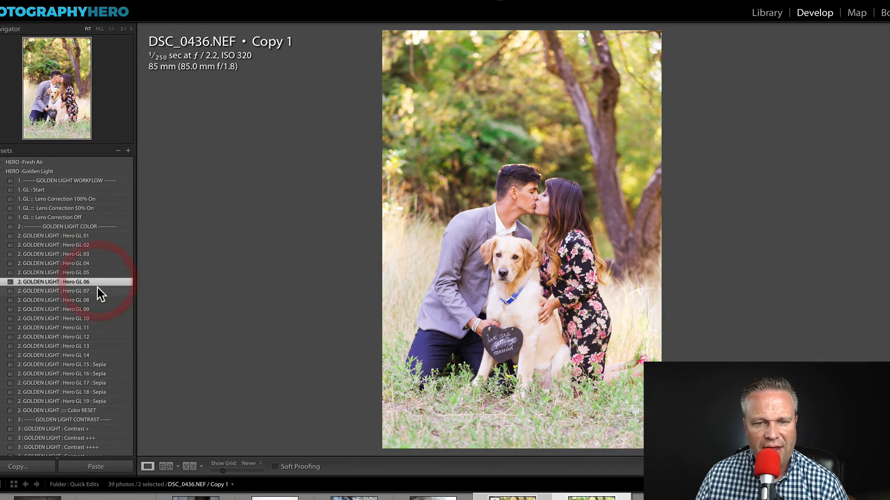
click(99, 291)
click(98, 300)
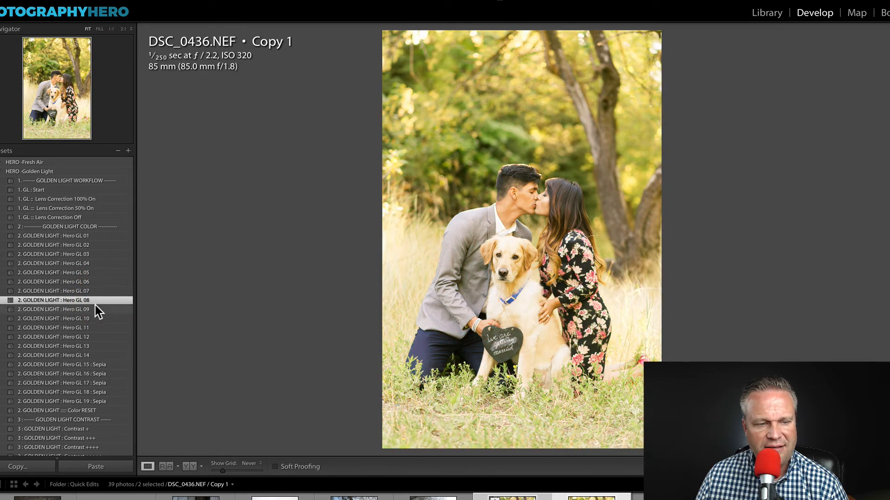
click(94, 309)
click(95, 319)
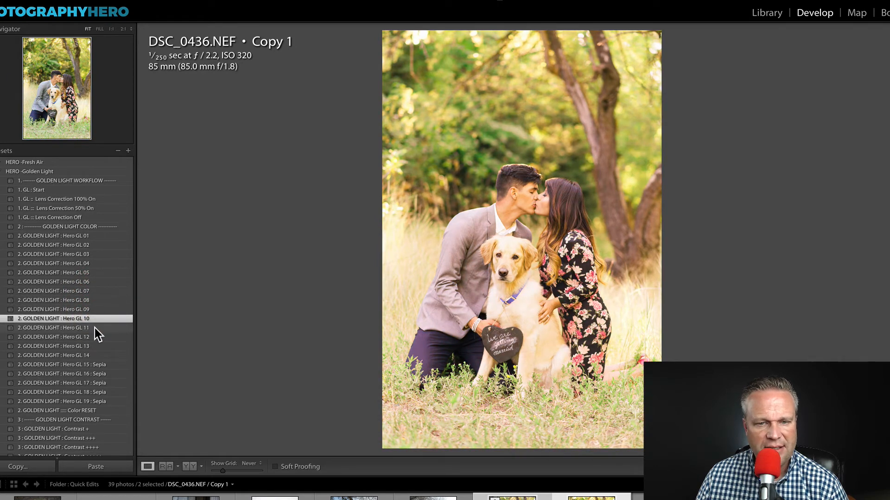
click(93, 334)
click(93, 347)
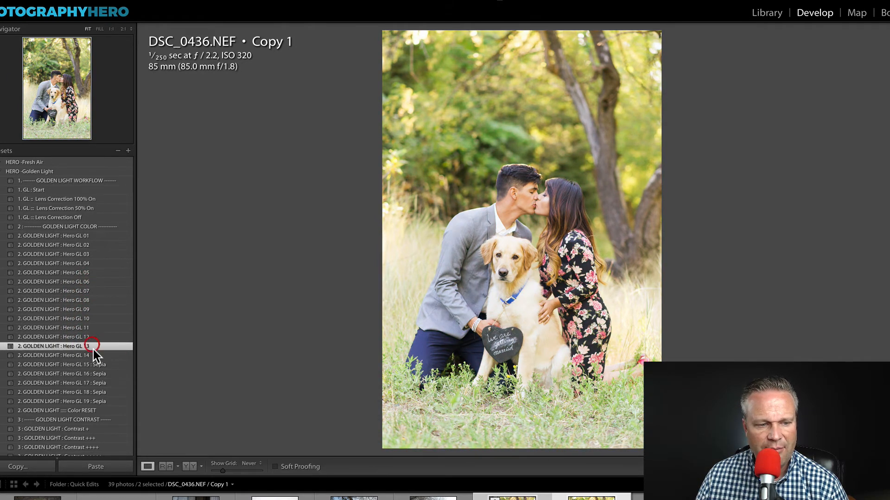
click(94, 355)
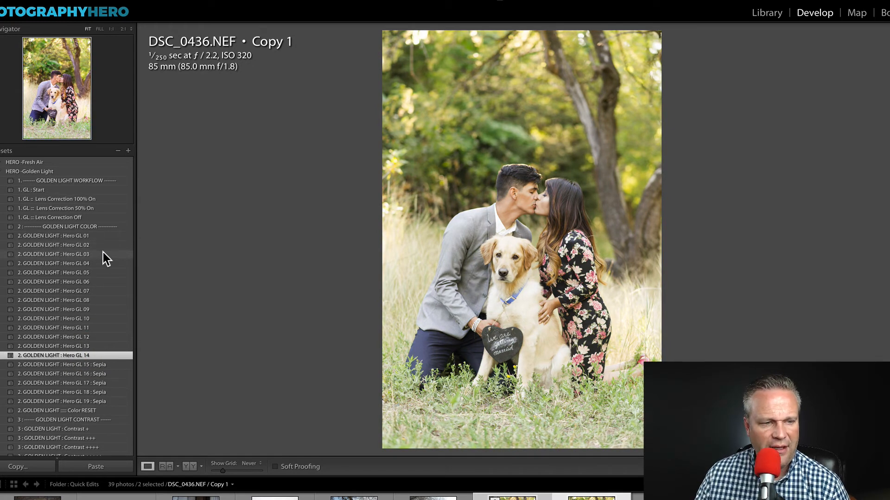
click(103, 254)
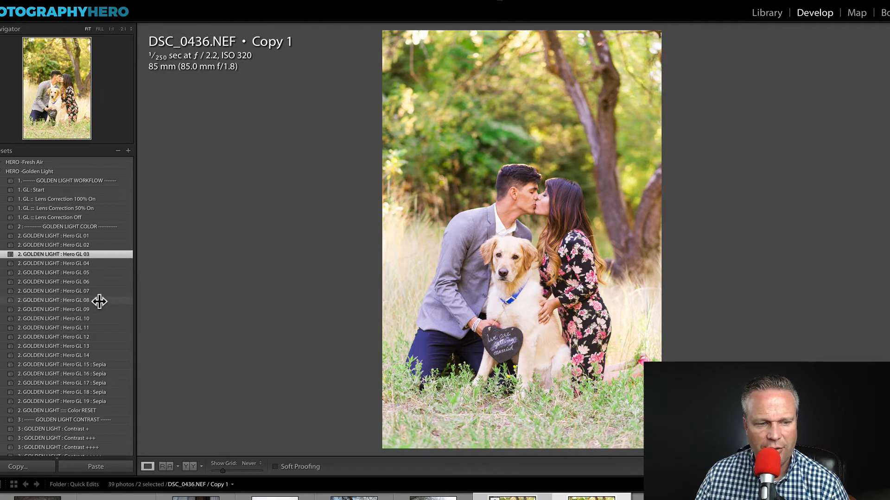
Step: Compare the Golden Light presets Contrast +, Contrast +++ and Contrast ++++ on the copy and apply Contrast +
scroll(99, 302, down, 4)
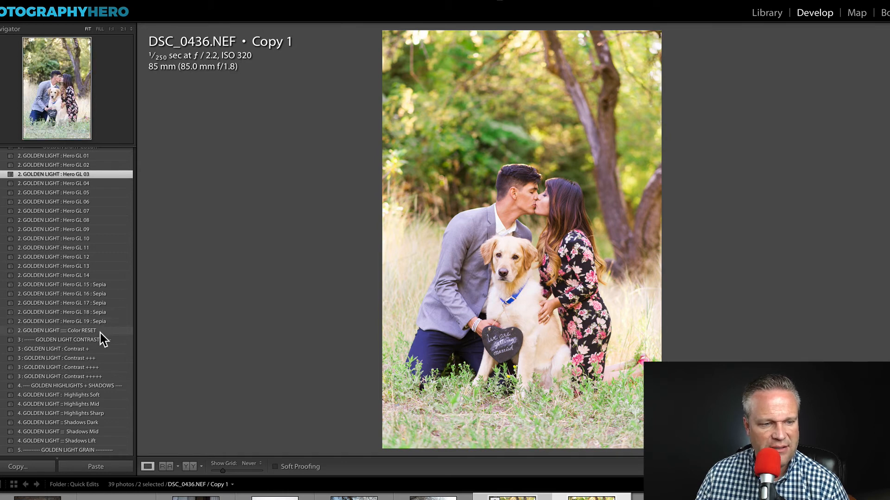
scroll(103, 333, down, 1)
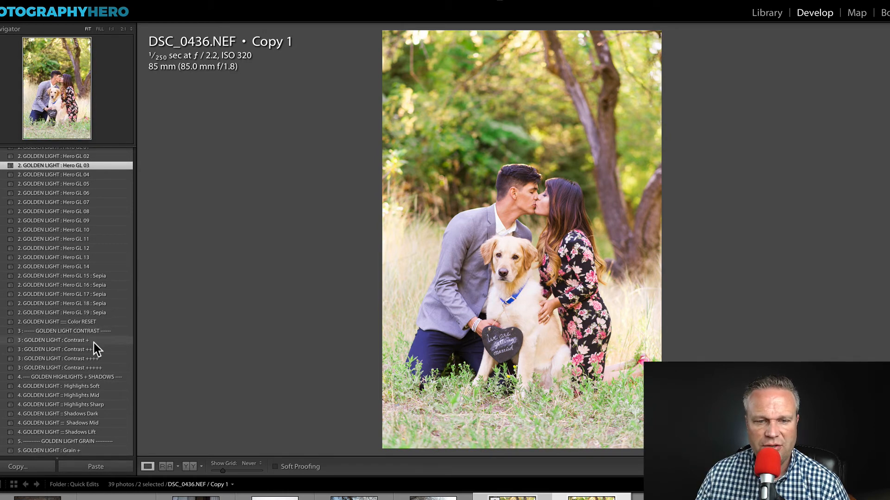
click(93, 343)
click(96, 350)
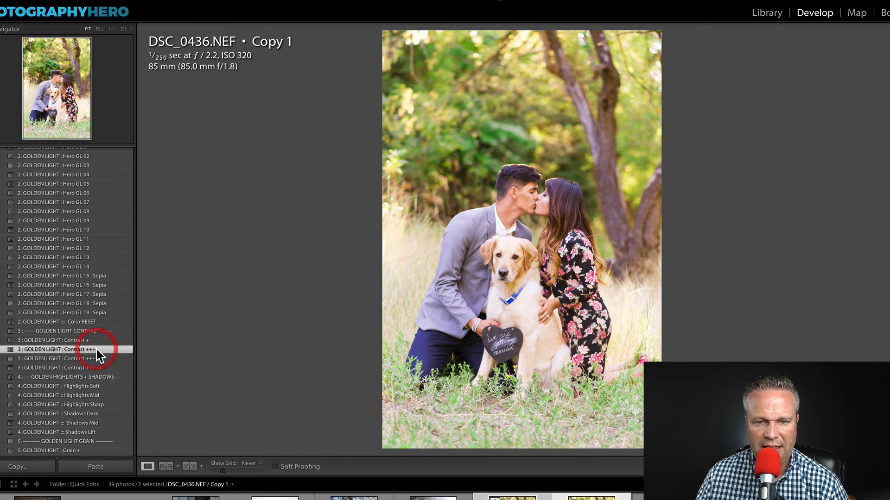
click(99, 358)
click(96, 341)
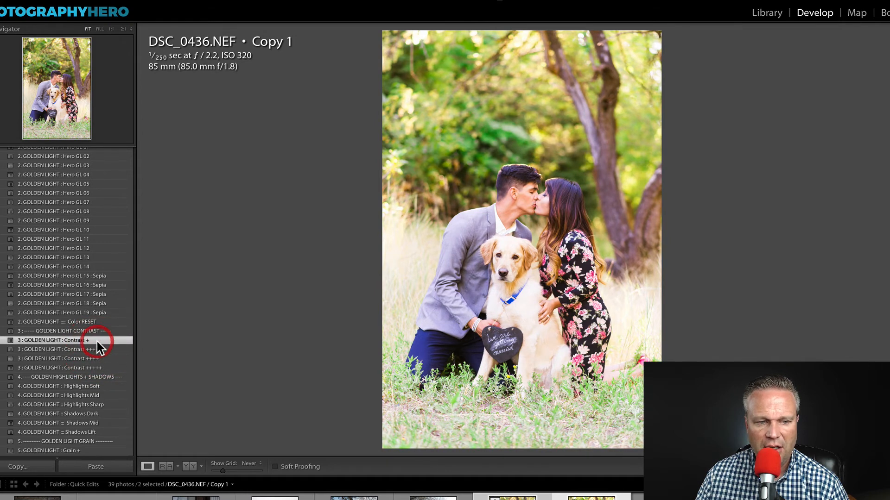
Step: Compare the Golden Light presets Highlights Soft, Highlights Mid and Highlights Sharp and apply Highlights Mid
scroll(99, 343, down, 2)
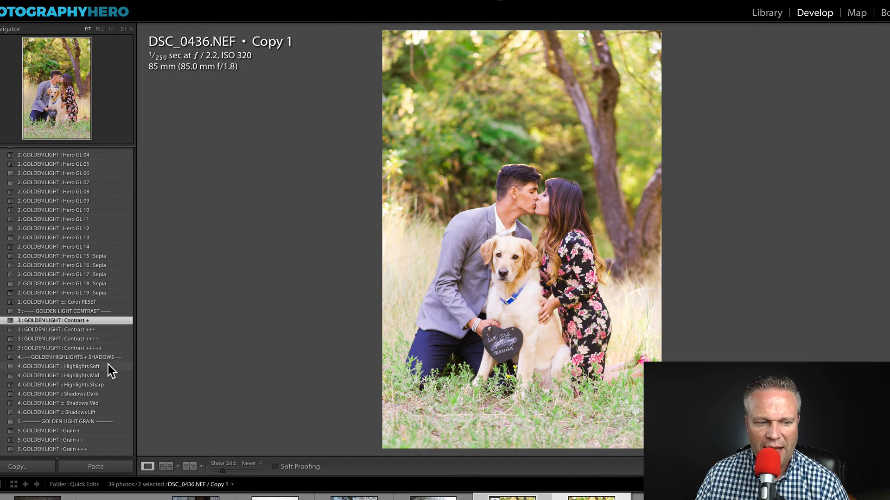
click(107, 366)
click(108, 376)
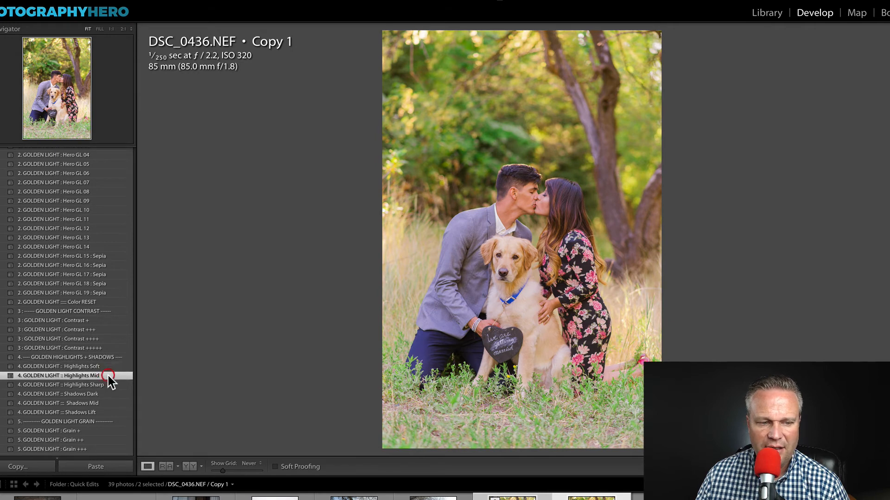
click(108, 385)
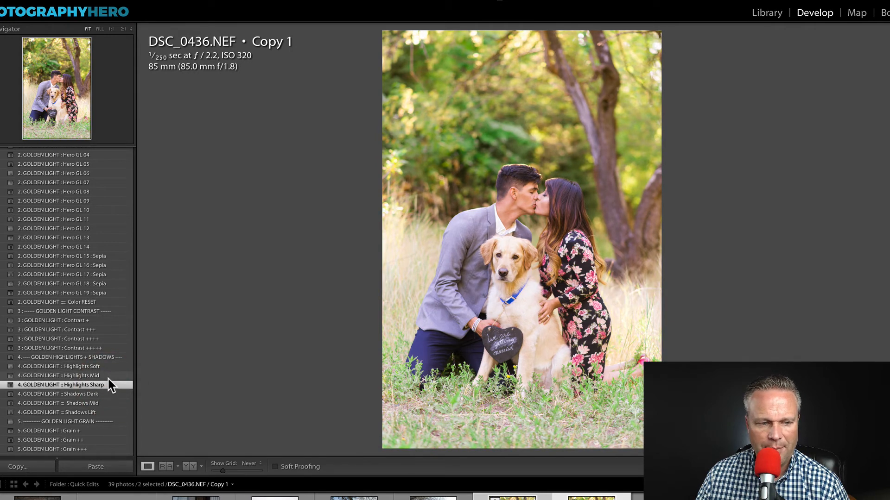
click(109, 377)
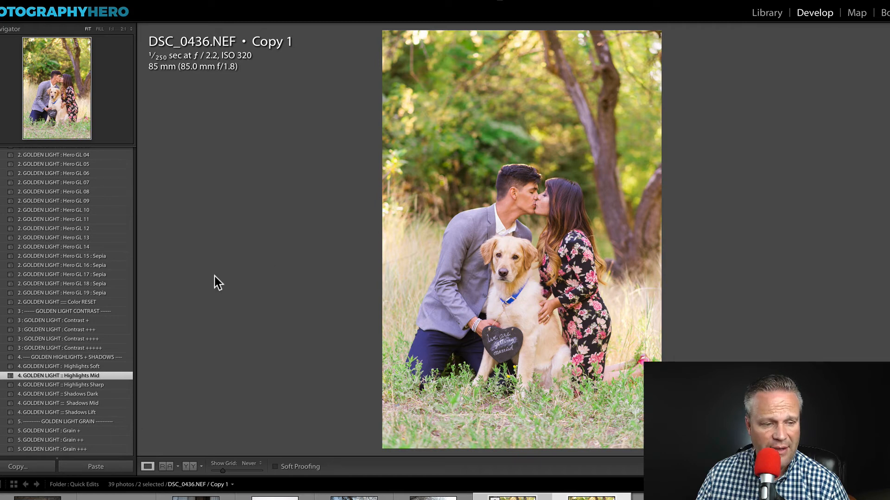
Step: Compare the Golden Light presets Shadows Dark, Shadows Mid and Shadows Lift and apply Shadows Dark
scroll(109, 356, down, 1)
click(109, 373)
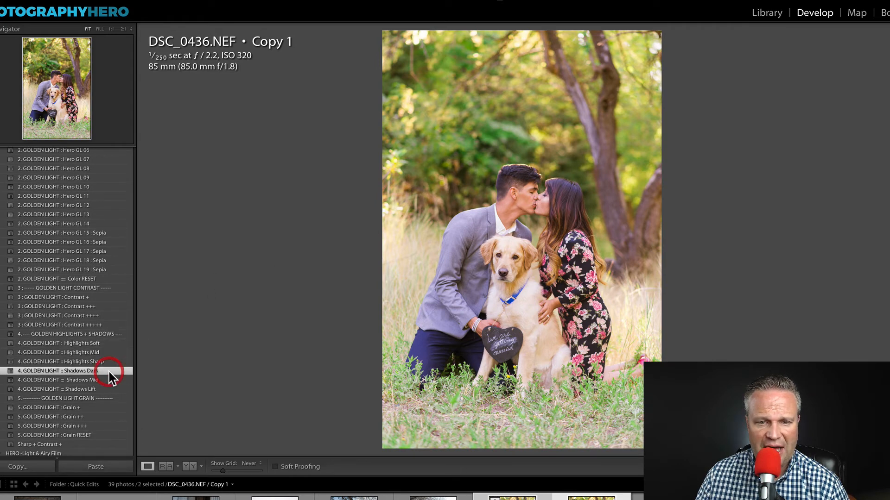
click(107, 379)
click(104, 391)
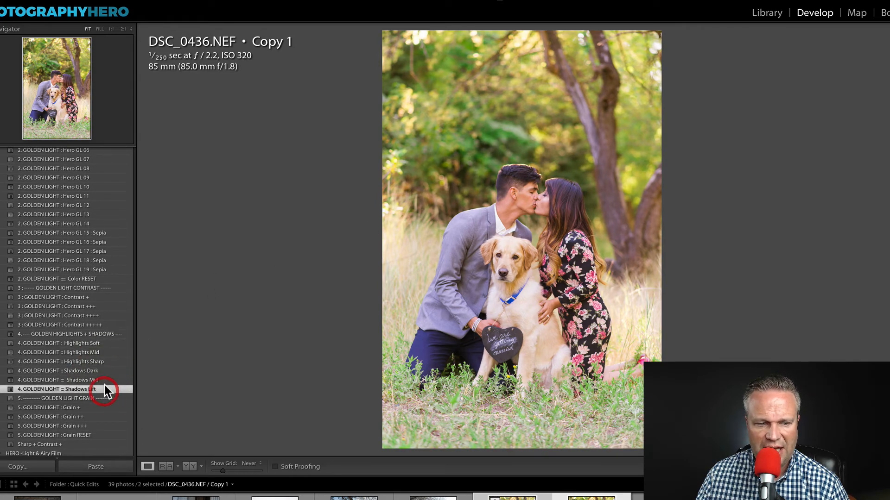
click(106, 373)
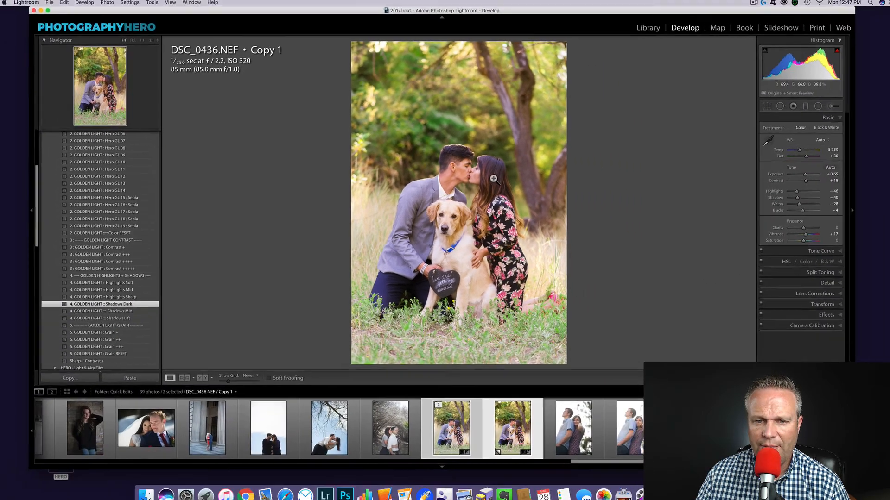
Step: Inspect the couple's faces on the preset-edited copy up close, and compare the full copy repeatedly with the manually edited DSC_0436.NEF
click(551, 185)
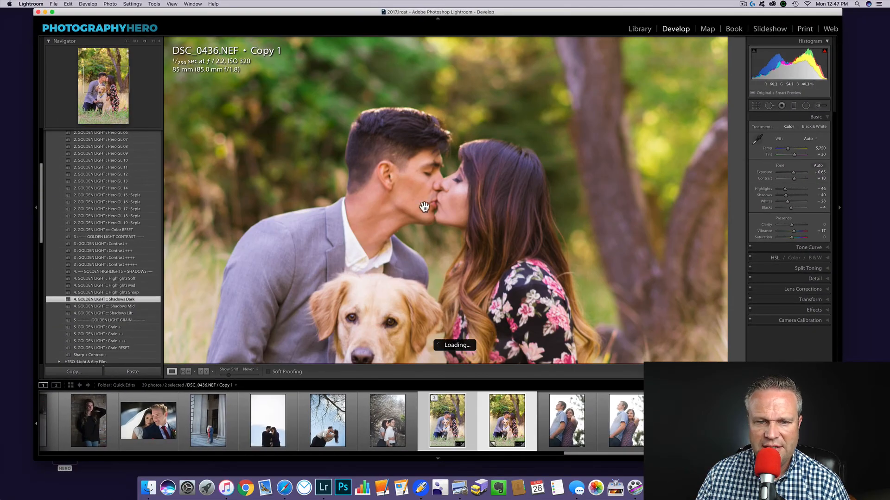
click(493, 213)
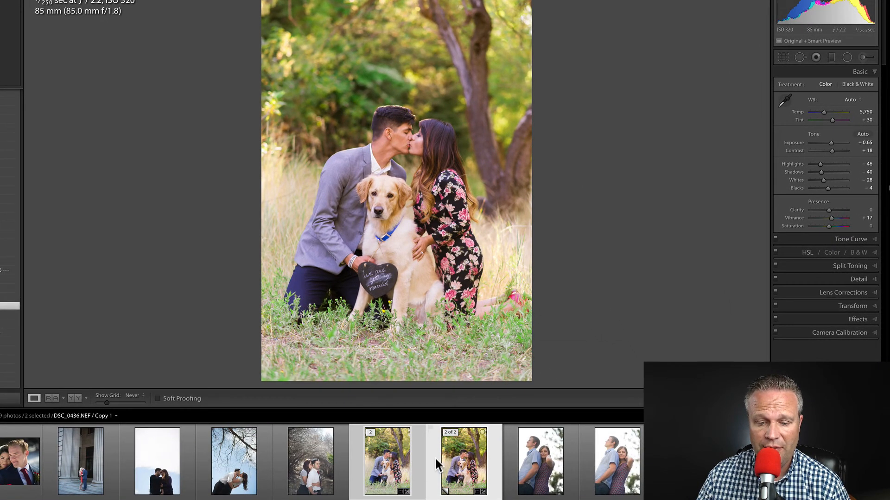
click(404, 462)
click(456, 464)
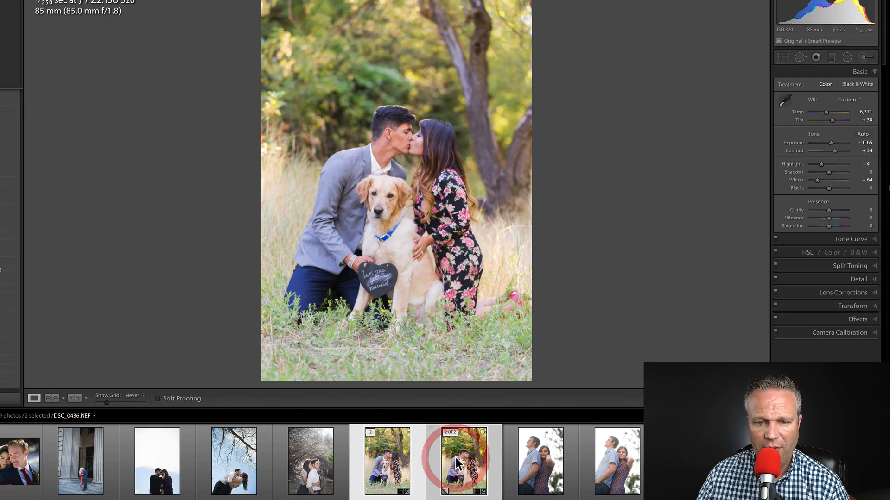
click(399, 473)
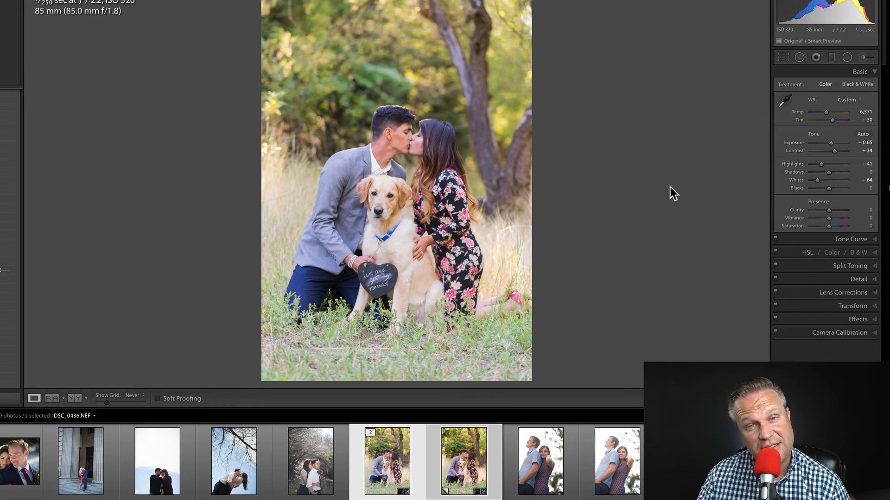
click(465, 477)
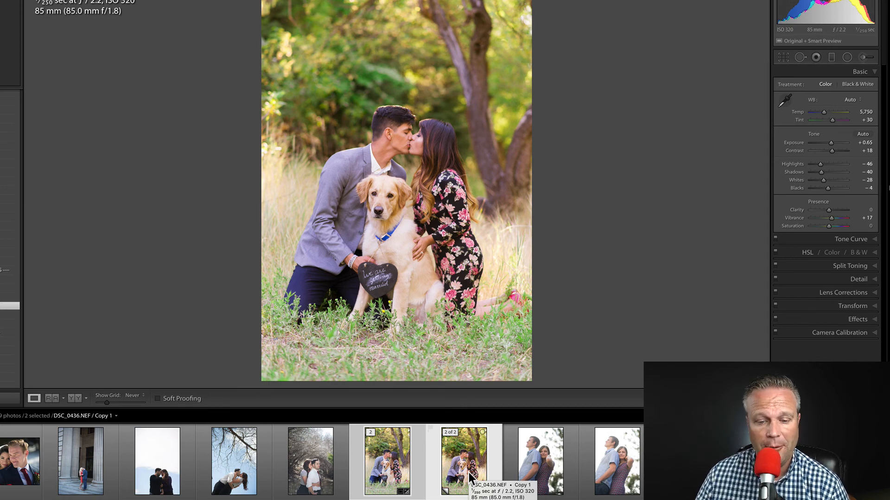
click(396, 467)
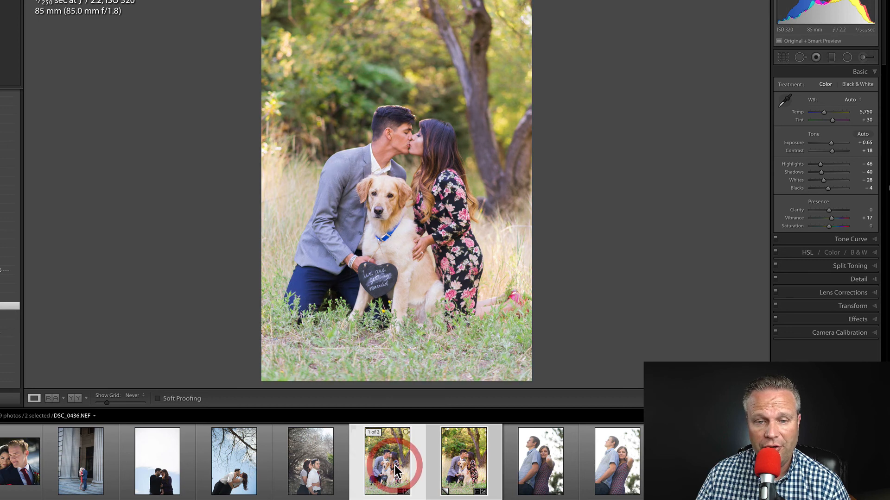
click(445, 440)
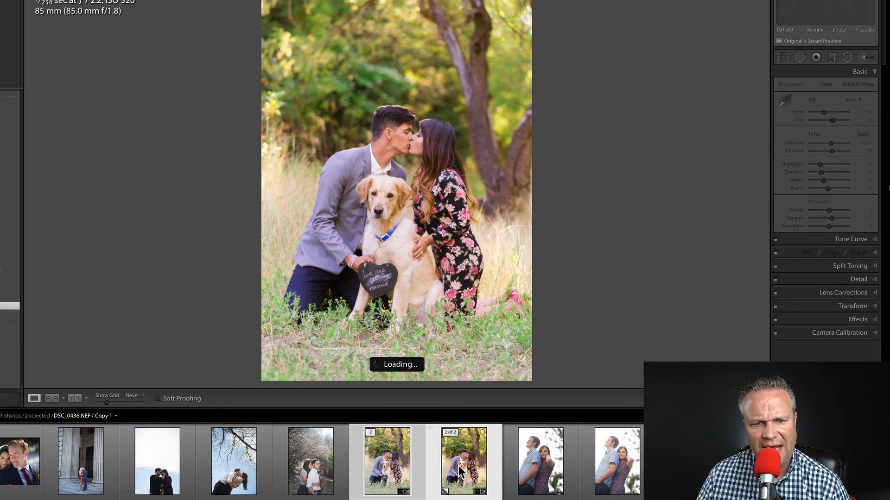
click(397, 466)
click(403, 459)
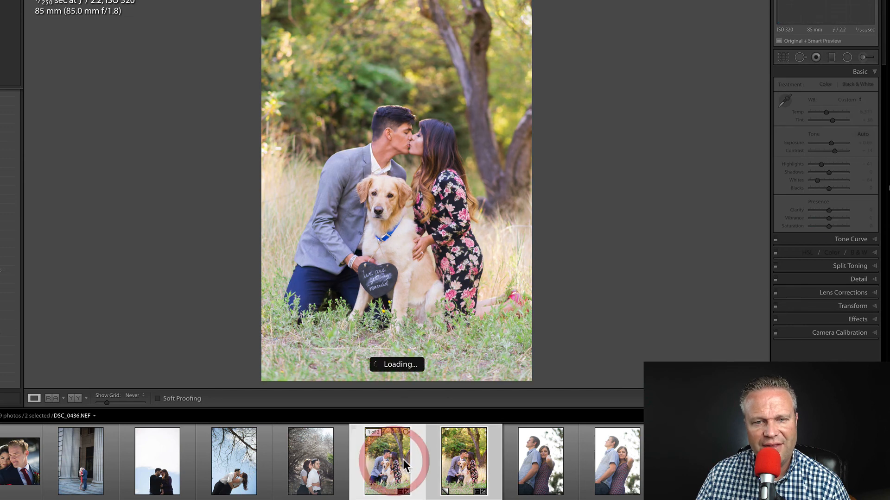
click(459, 456)
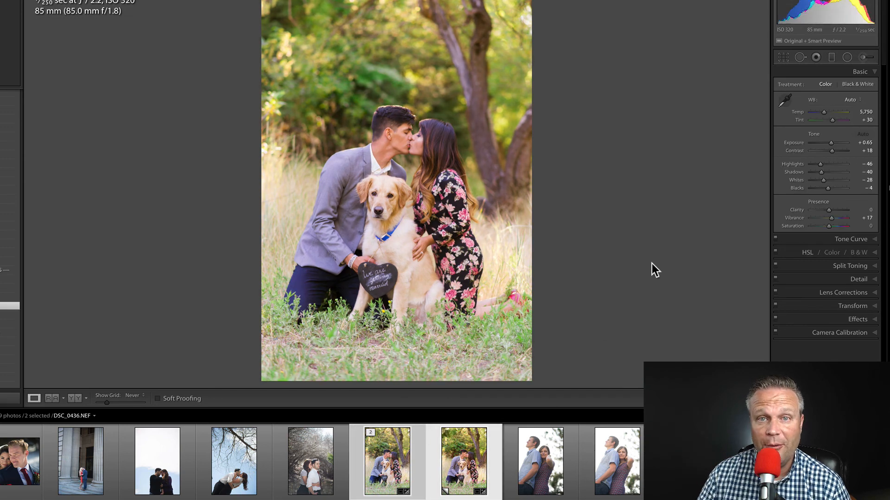